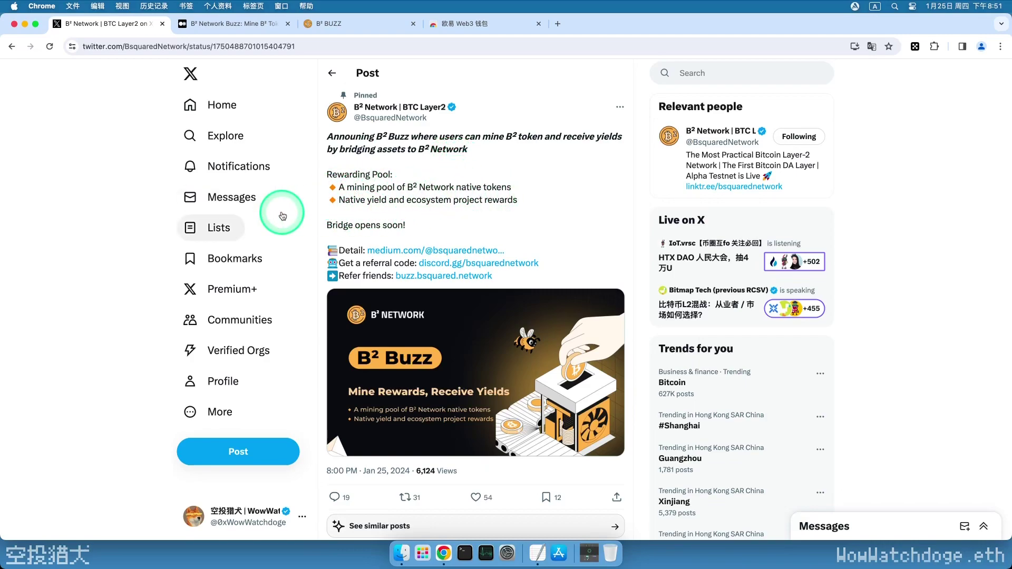
# Step: Read the B² Network Buzz Medium article's Timeline, mining process and reward sections
pyautogui.click(240, 23)
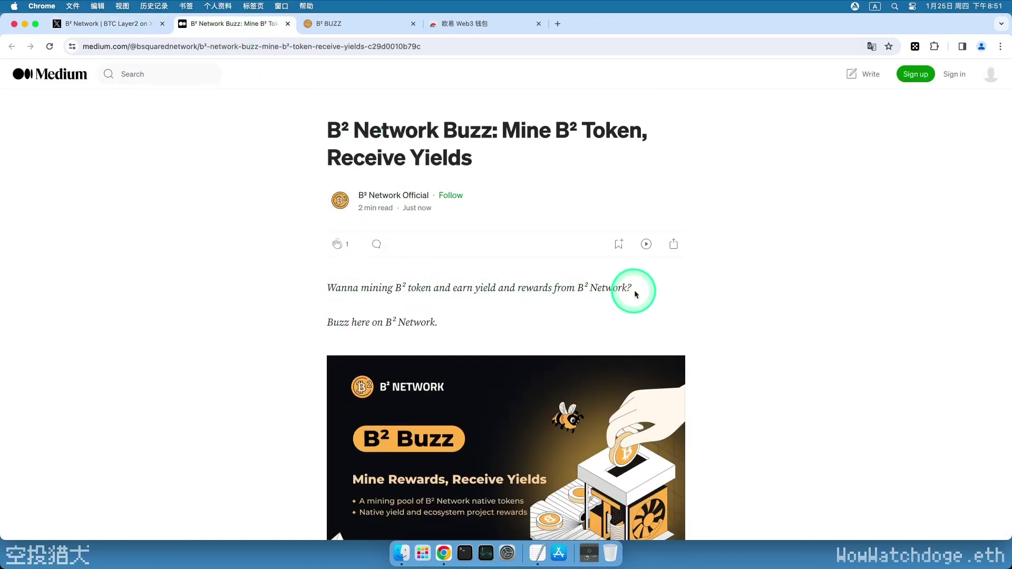
pyautogui.scroll(-1, 640, 290)
pyautogui.scroll(-3, 639, 293)
pyautogui.scroll(-2, 639, 295)
pyautogui.scroll(-2, 639, 295)
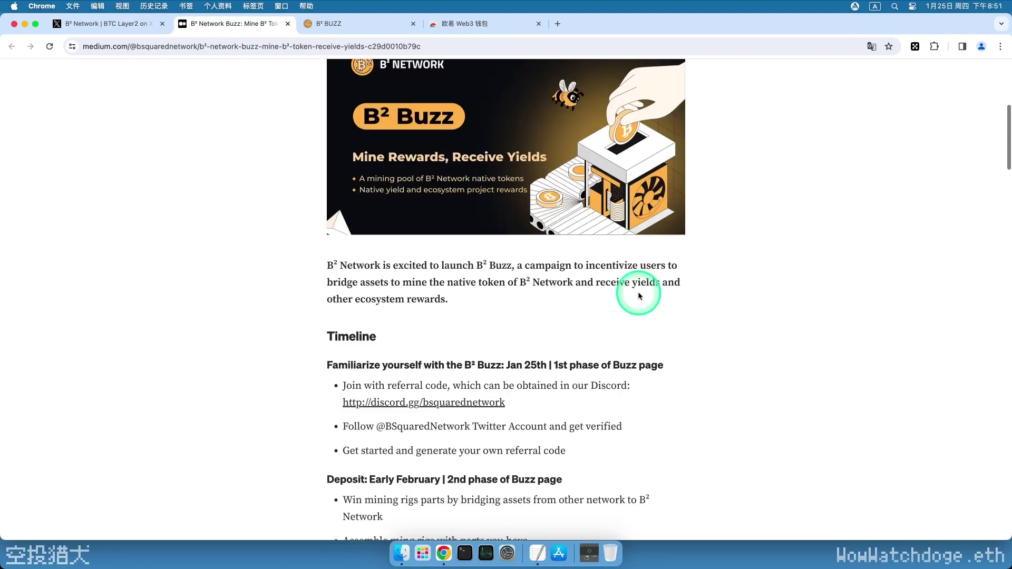
pyautogui.scroll(-1, 638, 291)
pyautogui.scroll(-2, 637, 292)
pyautogui.scroll(-1, 638, 293)
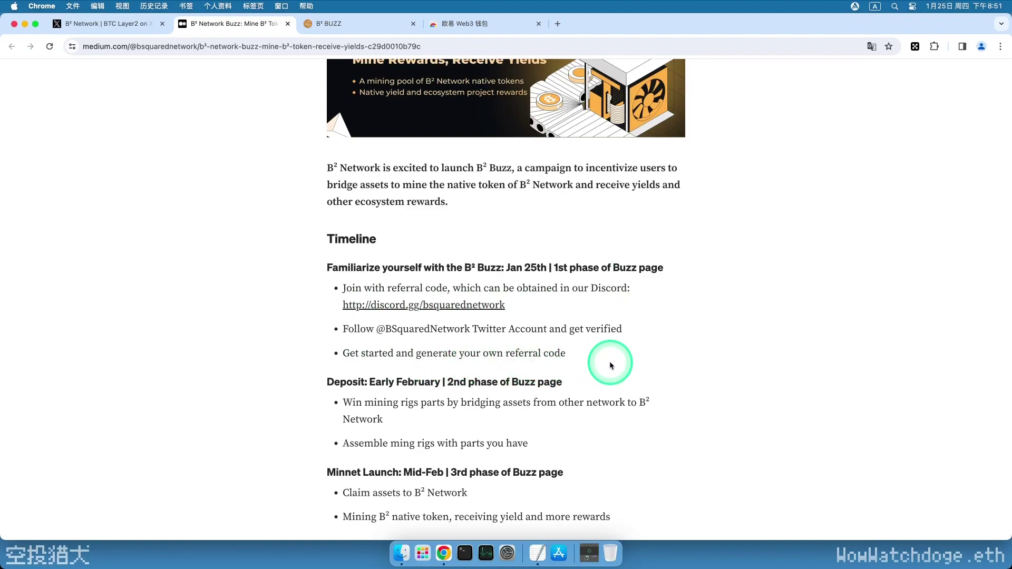
pyautogui.scroll(-2, 610, 365)
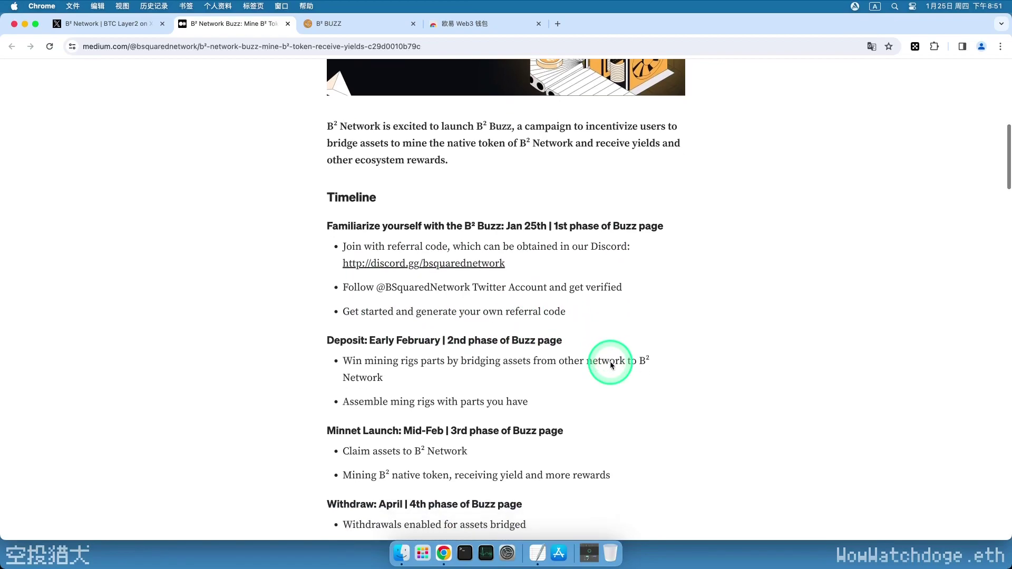
pyautogui.scroll(-3, 610, 361)
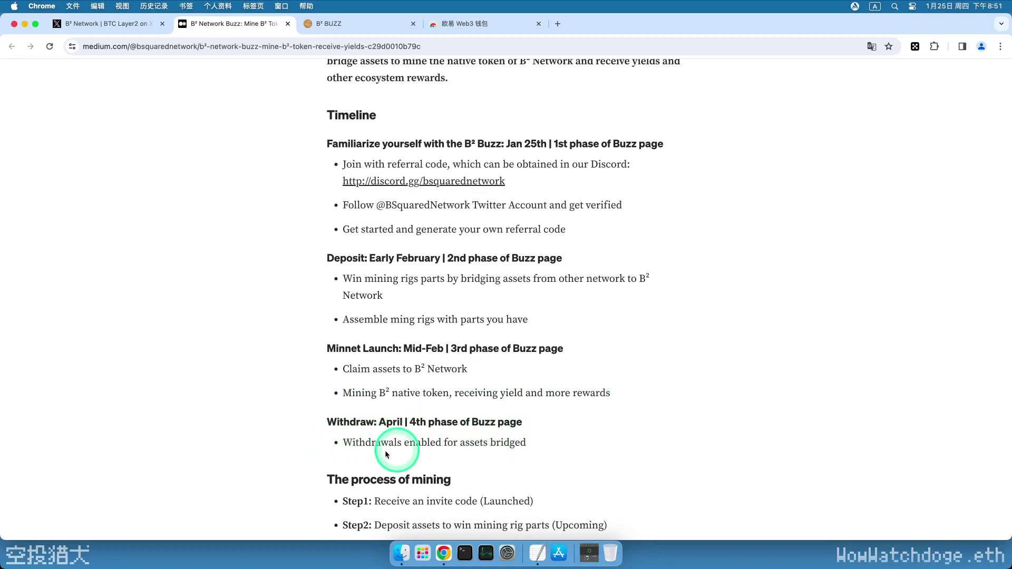
pyautogui.scroll(-5, 631, 454)
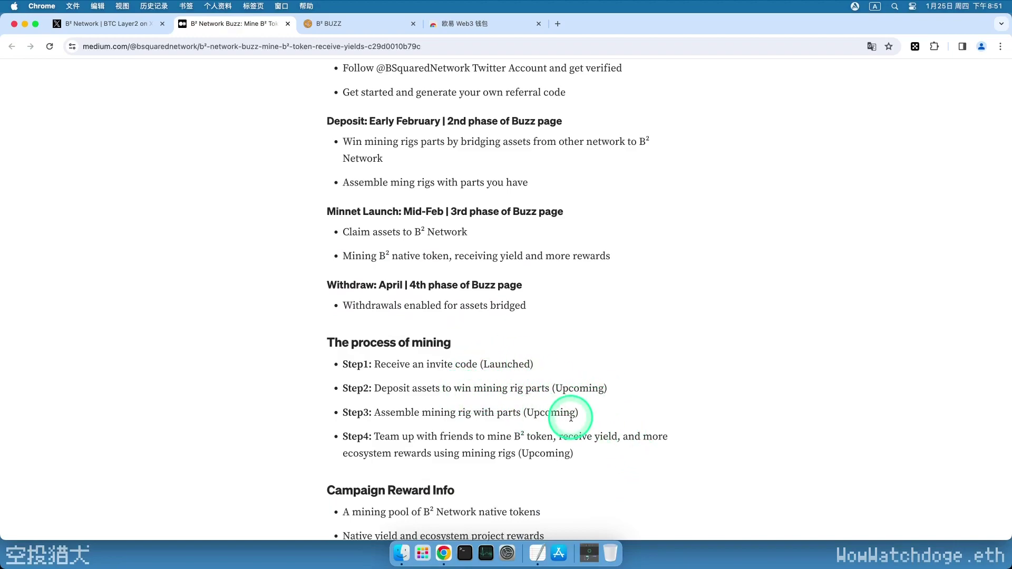
pyautogui.scroll(-3, 582, 457)
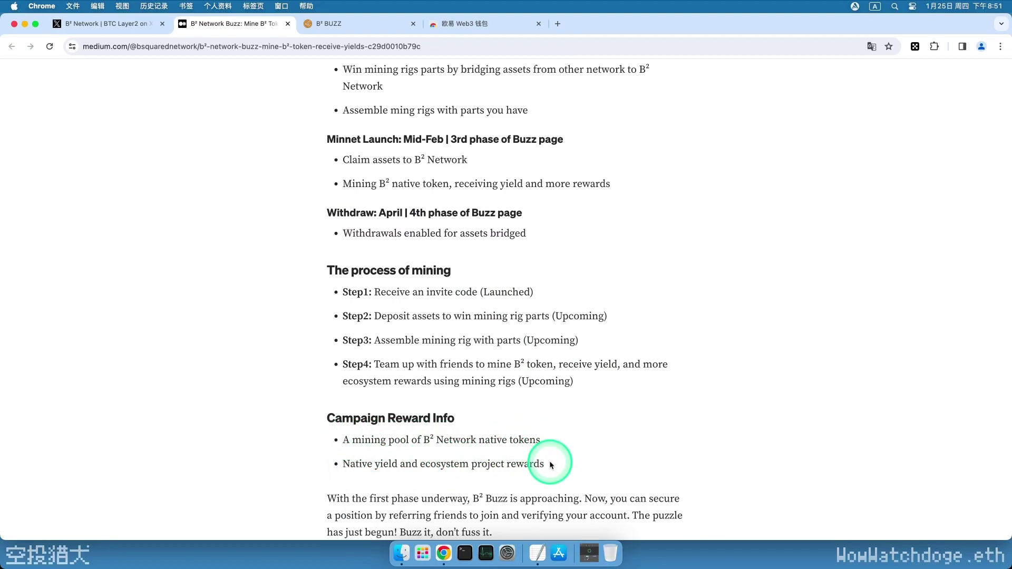
pyautogui.scroll(-2, 551, 465)
pyautogui.scroll(-2, 551, 464)
pyautogui.scroll(-2, 551, 464)
pyautogui.scroll(-1, 554, 463)
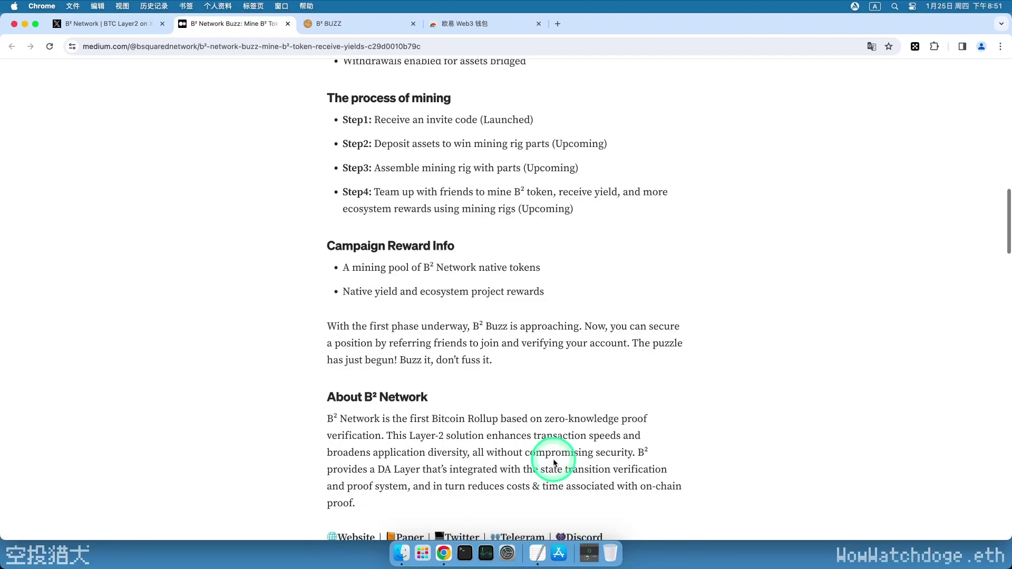
pyautogui.scroll(-1, 555, 463)
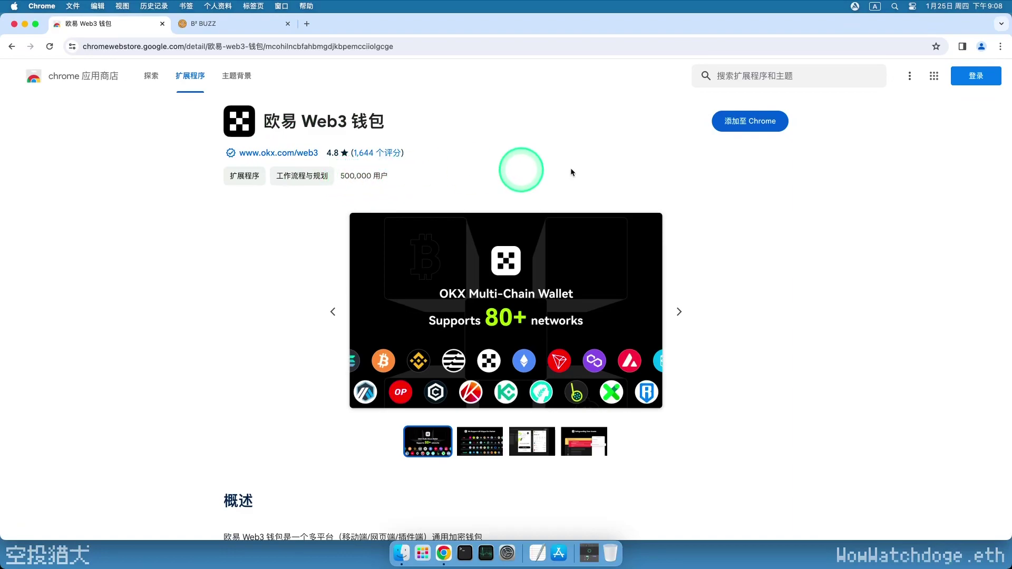
# Step: Add the OKX Web3 Wallet extension to Chrome and open its wallet window
pyautogui.click(753, 130)
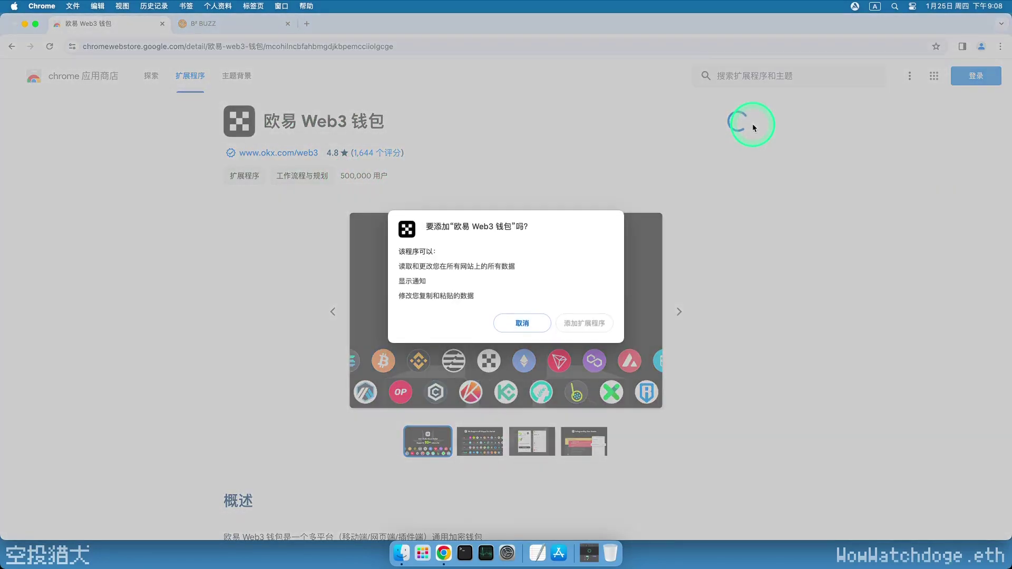
pyautogui.click(583, 323)
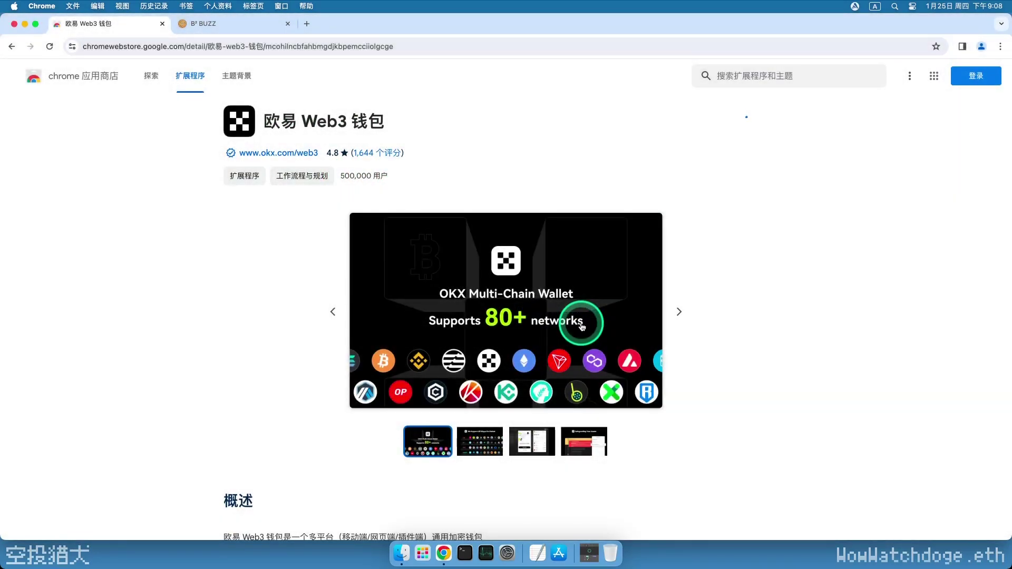
pyautogui.click(909, 72)
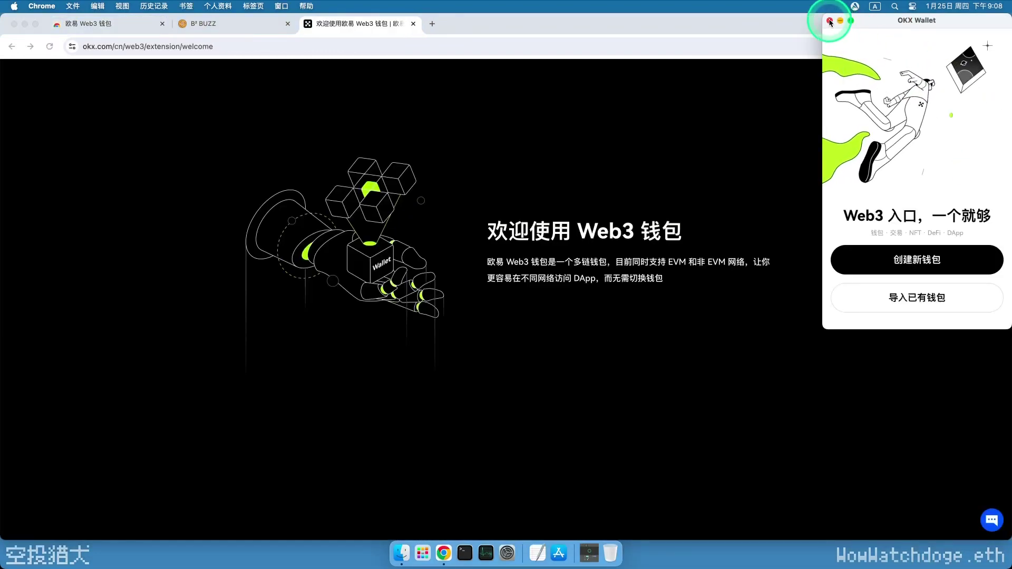
# Step: Create a seed-phrase OKX wallet with a confirmed password and make it the default wallet
pyautogui.click(920, 255)
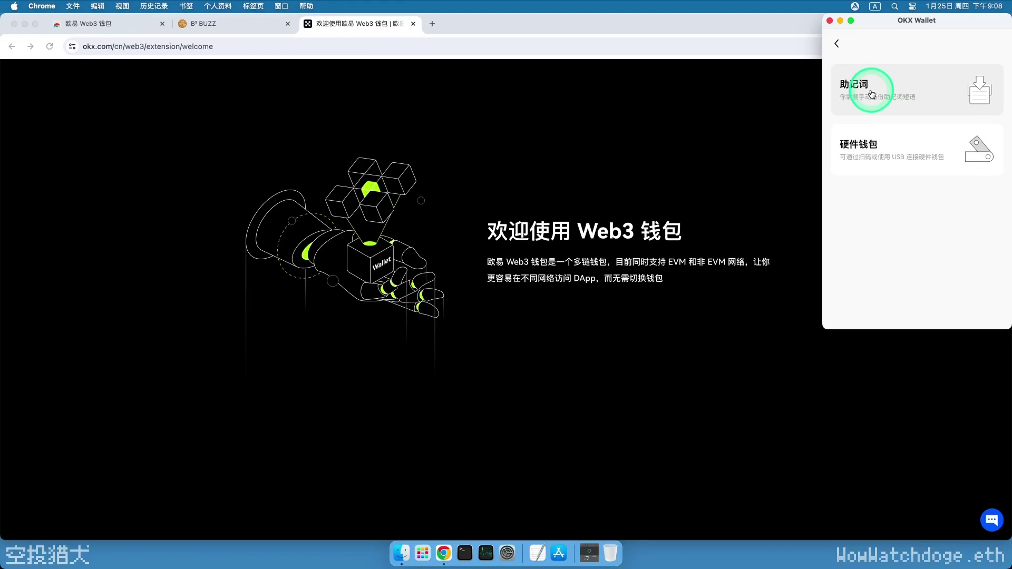
pyautogui.click(872, 94)
pyautogui.click(892, 156)
pyautogui.click(887, 214)
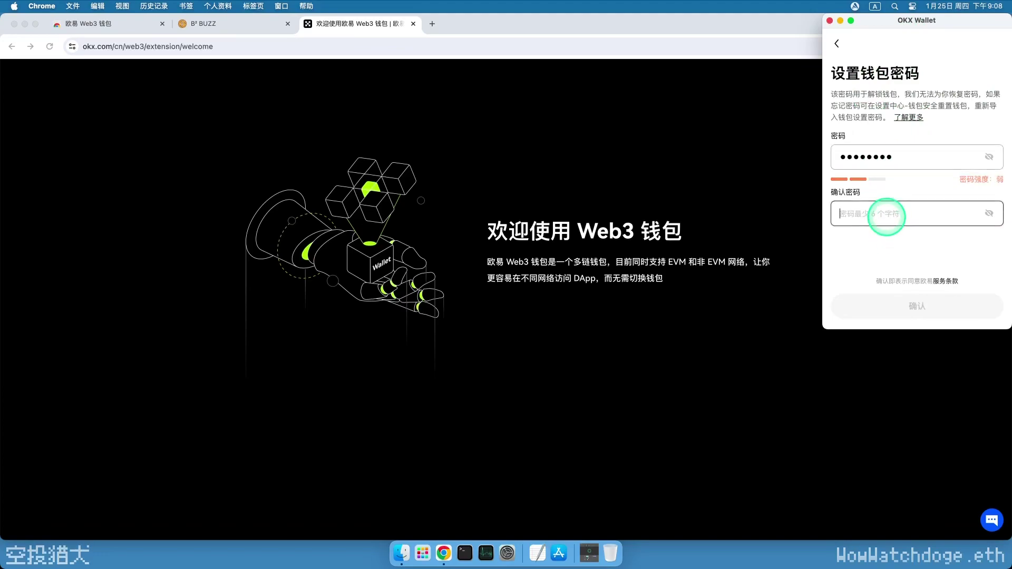
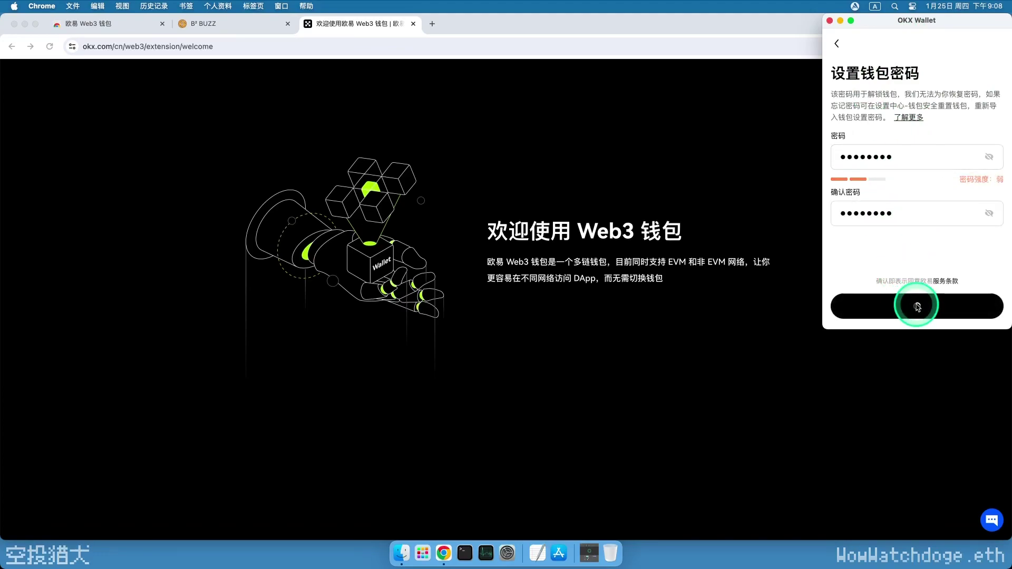
pyautogui.click(917, 307)
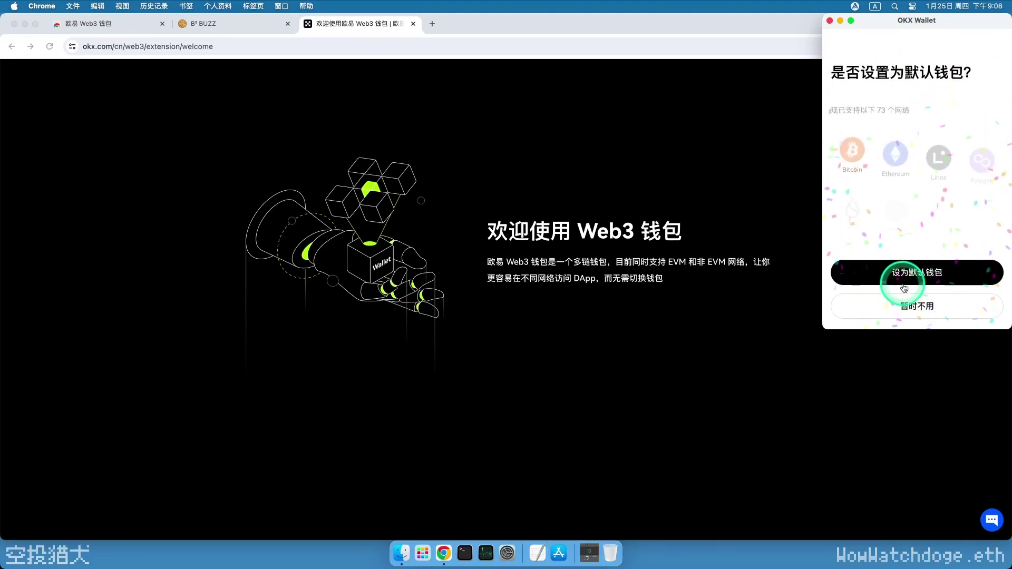
pyautogui.click(920, 274)
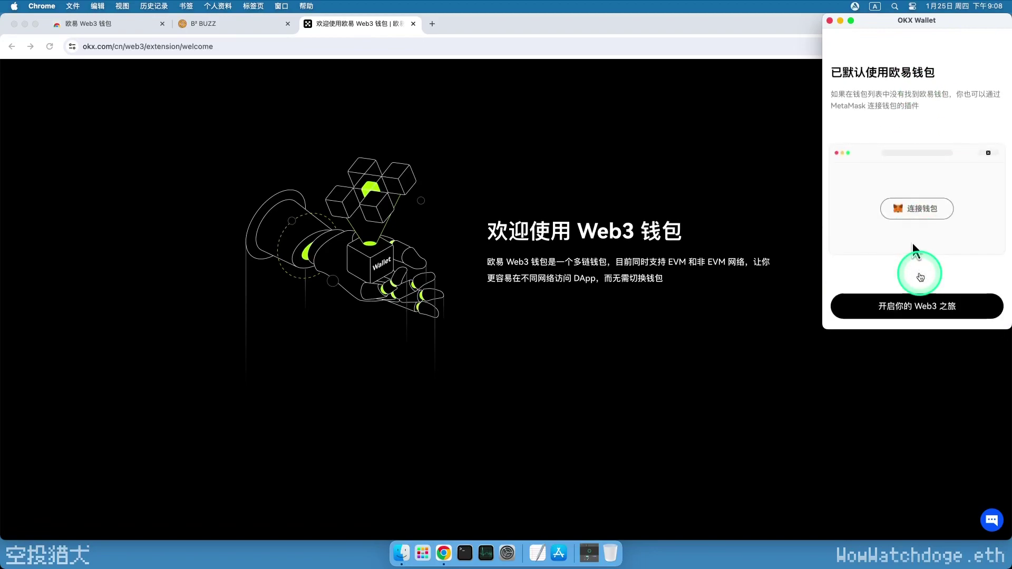
pyautogui.click(922, 307)
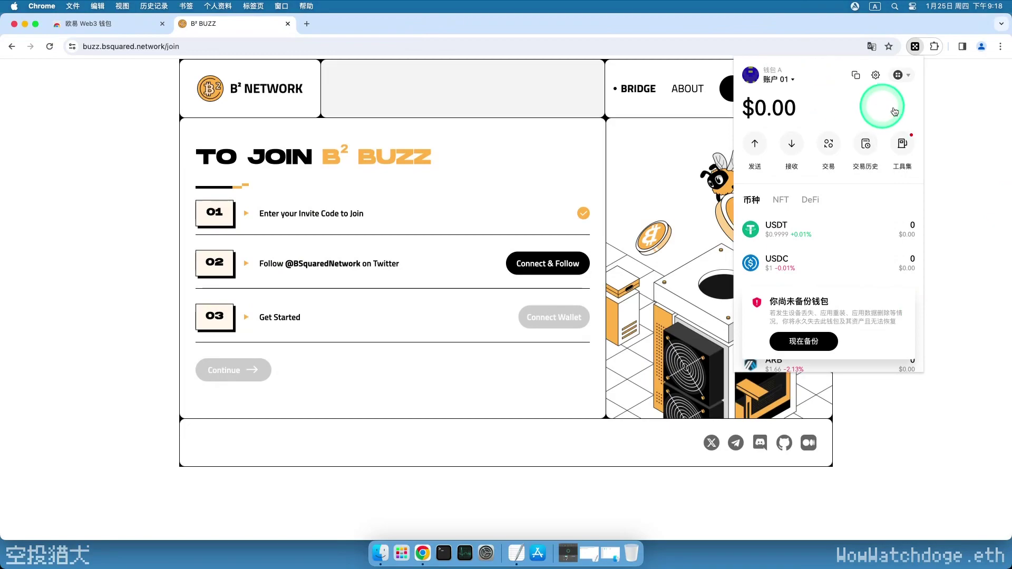
# Step: Open the OKX Wallet settings from the gear menu
pyautogui.click(876, 76)
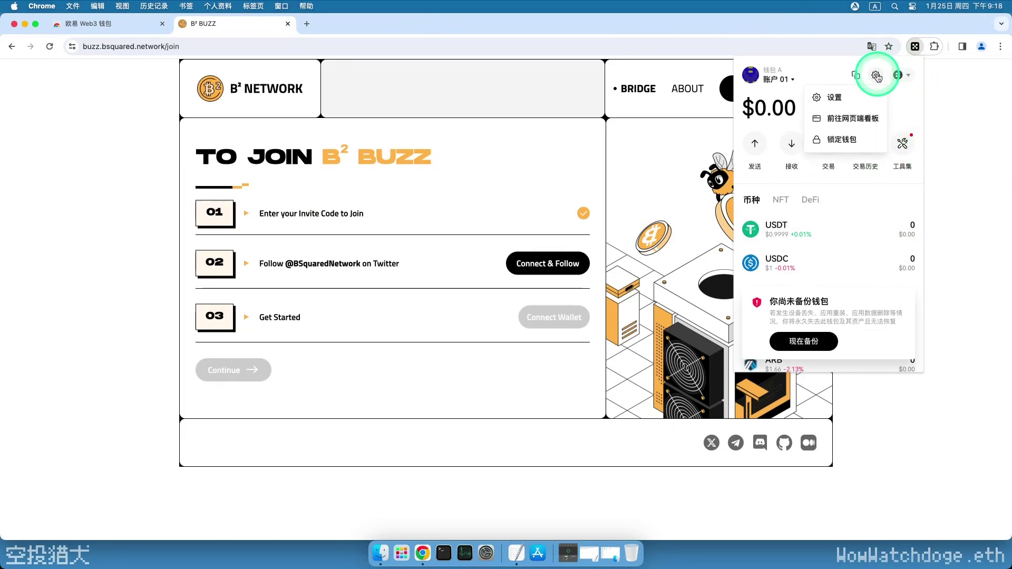
pyautogui.click(838, 98)
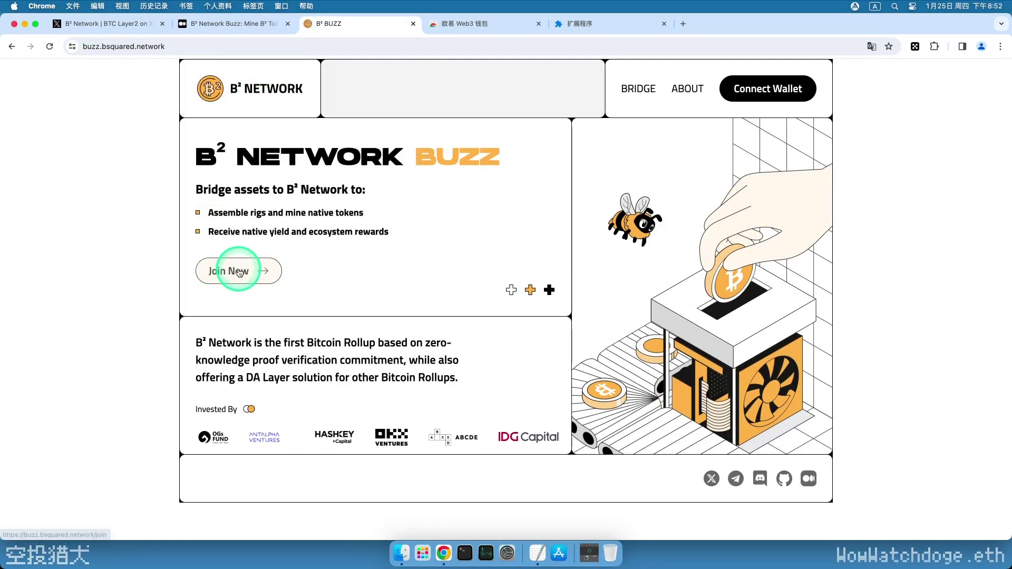
# Step: Submit the invite code on the B² Network Buzz join page
pyautogui.click(241, 272)
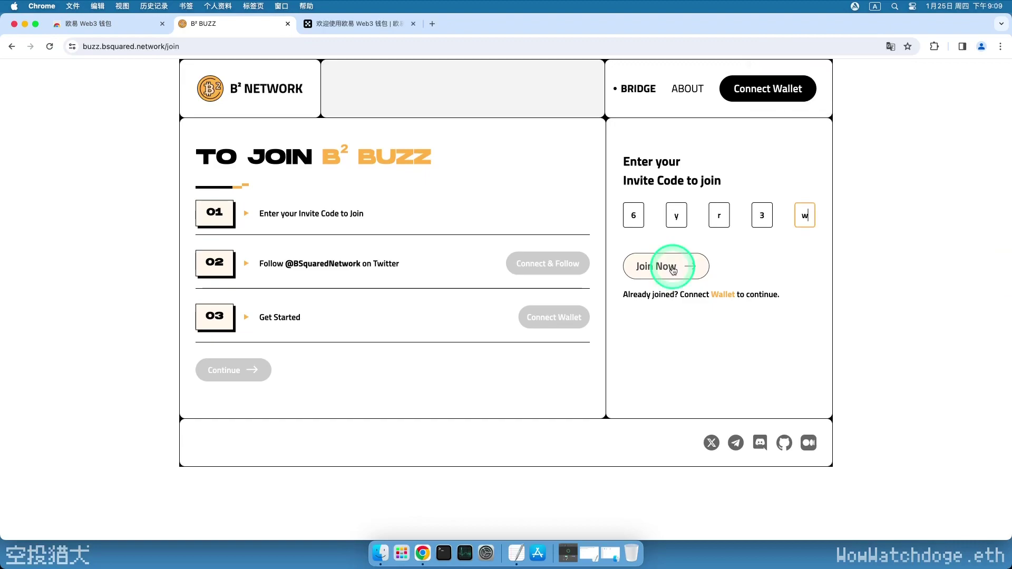
pyautogui.click(673, 269)
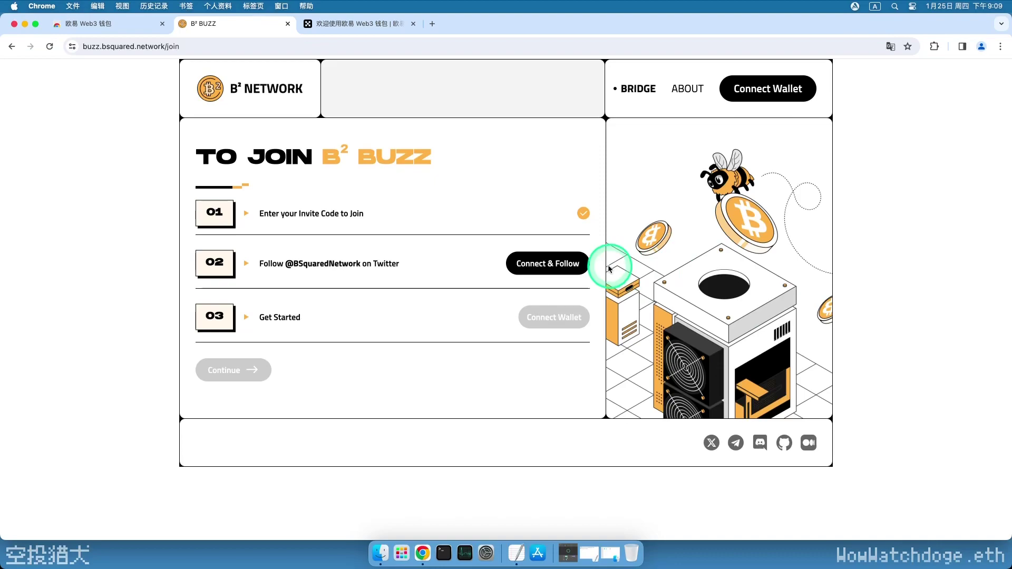
# Step: Authorize the X account to follow B² Network and verify step 02
pyautogui.click(563, 265)
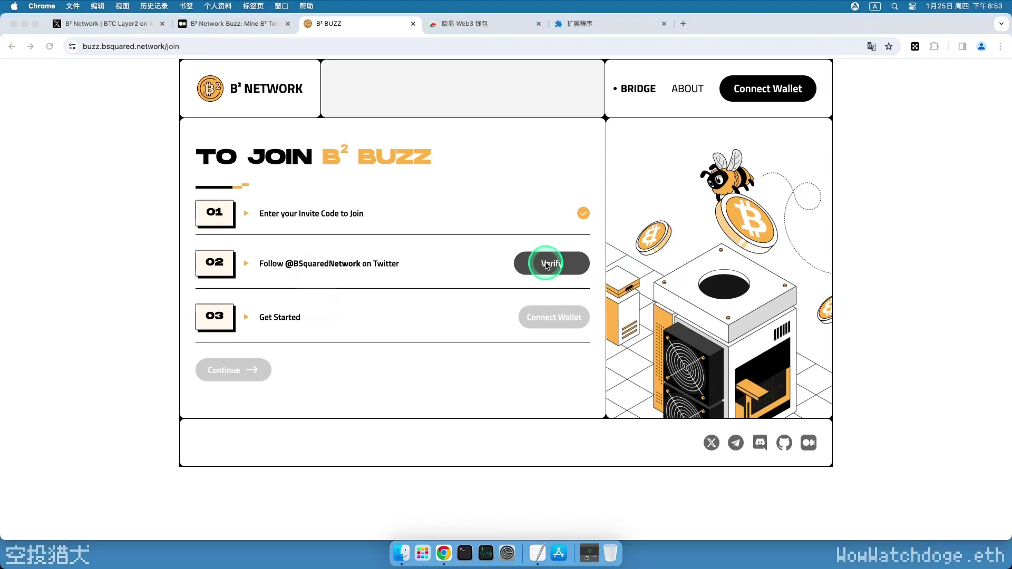
pyautogui.click(547, 265)
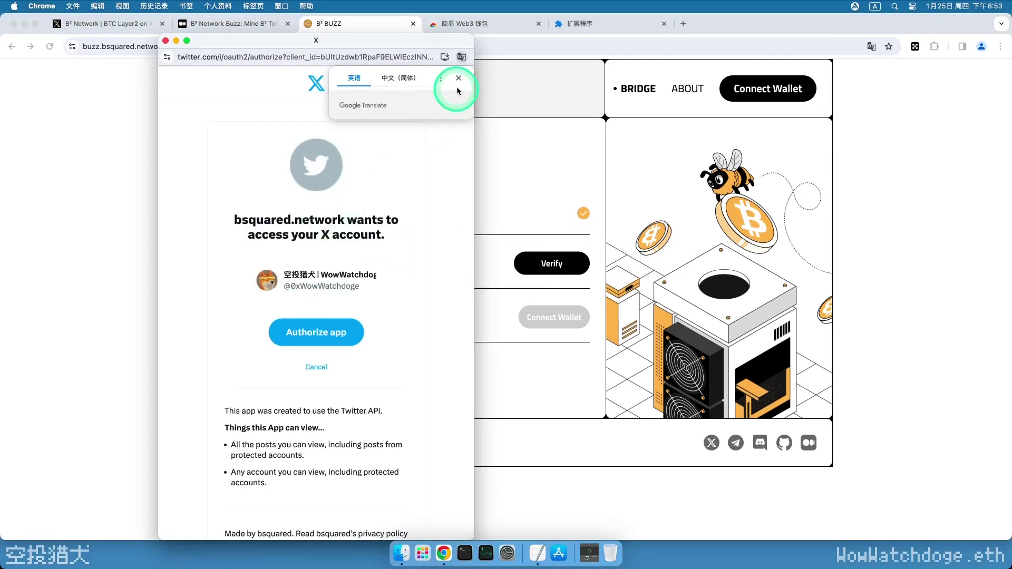
pyautogui.click(459, 78)
pyautogui.click(318, 326)
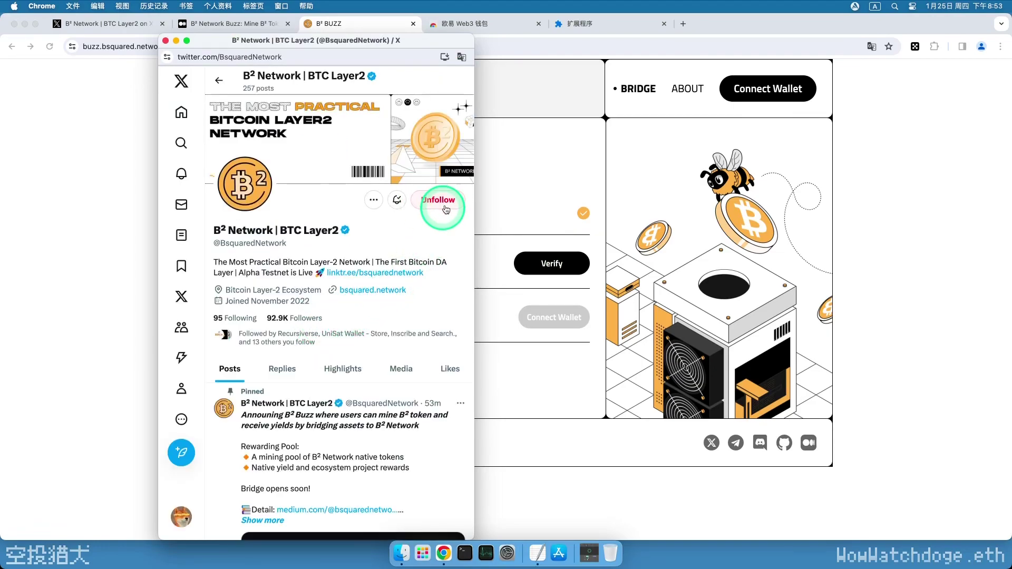
pyautogui.click(166, 40)
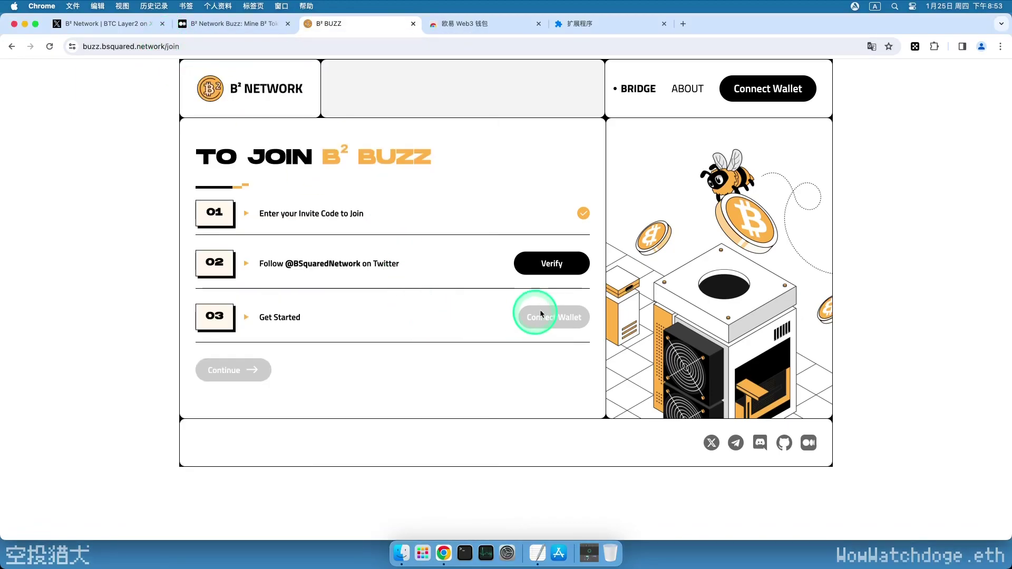
pyautogui.click(555, 267)
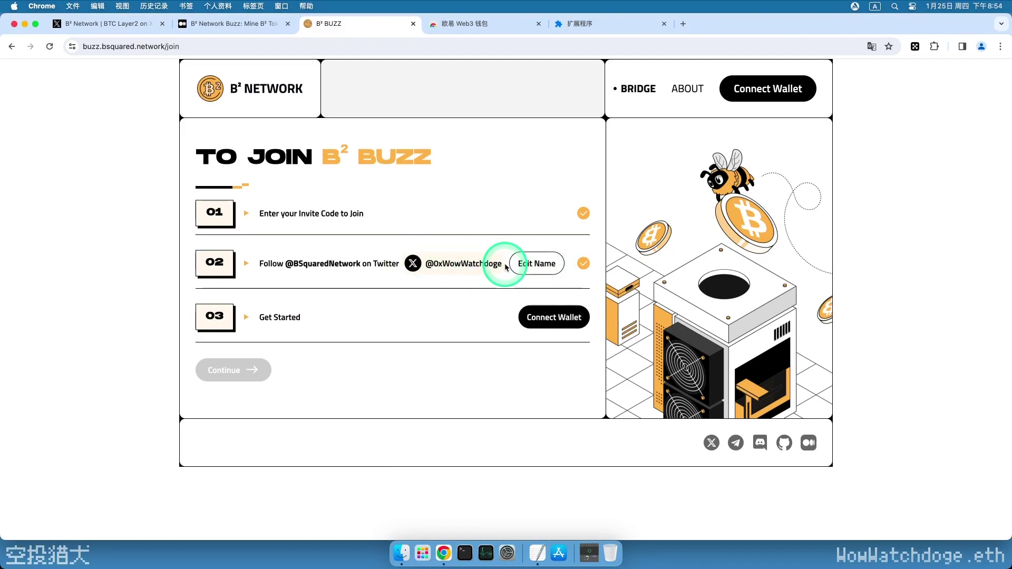
# Step: Connect and sign in with the OKX Wallet Bitcoin address for step 03
pyautogui.click(543, 317)
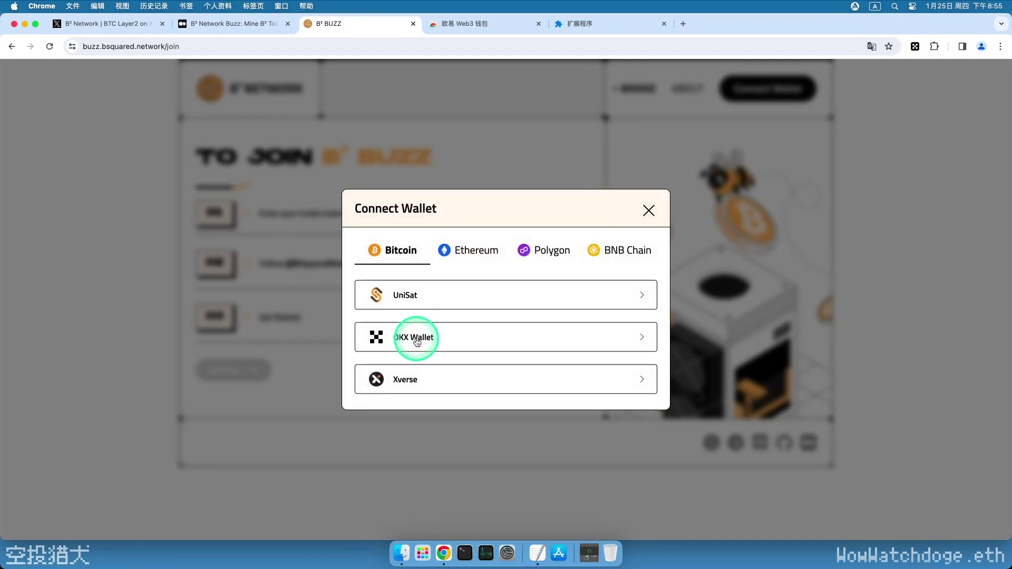
pyautogui.click(416, 342)
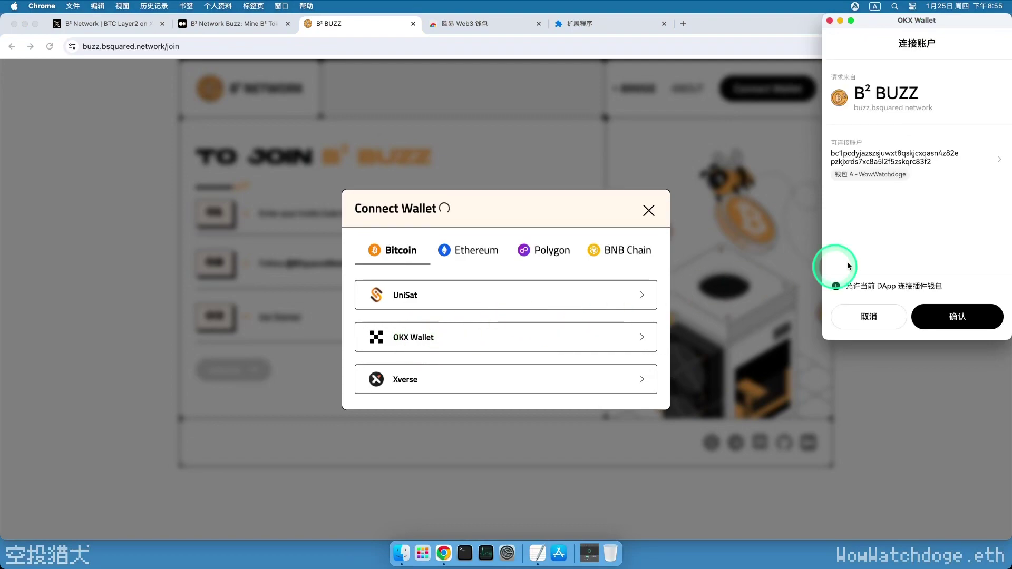
pyautogui.click(961, 319)
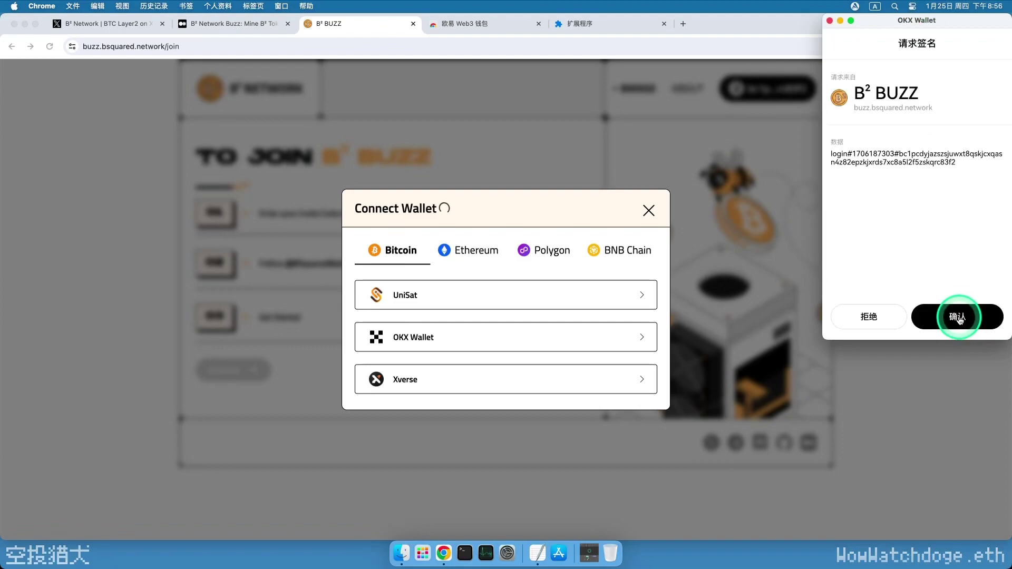
pyautogui.click(957, 317)
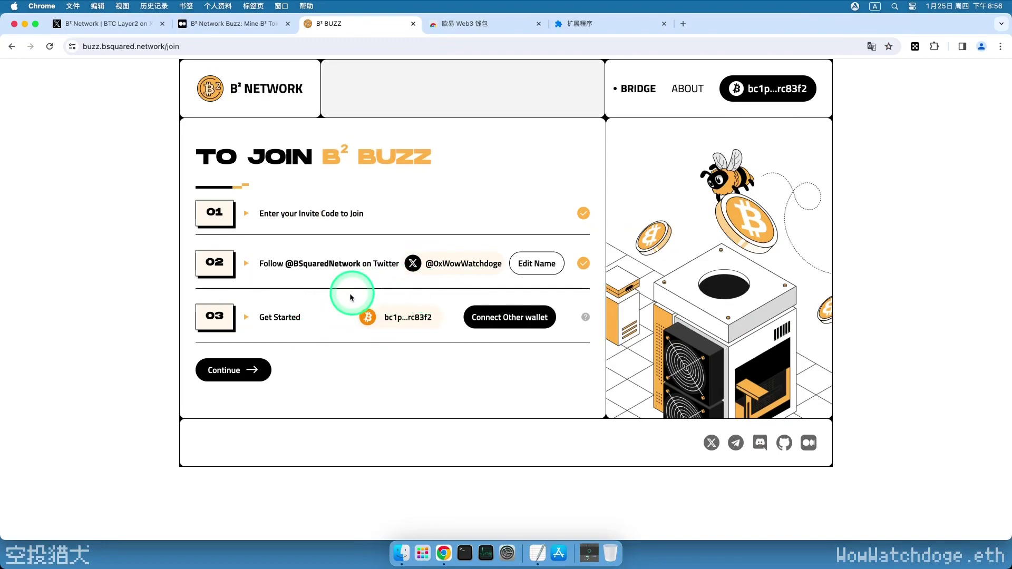
pyautogui.moveTo(585, 318)
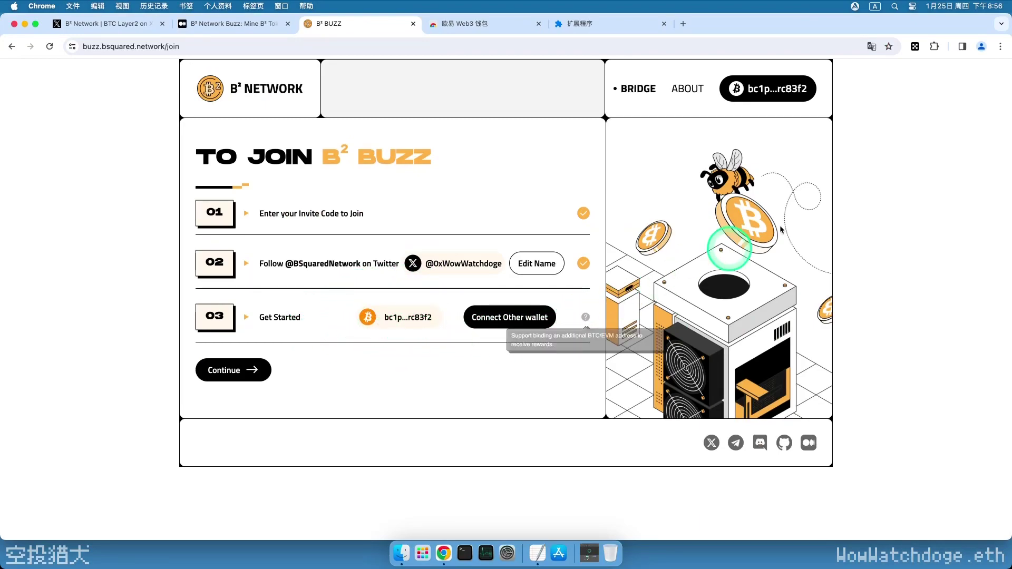
# Step: Connect the OKX Ethereum wallet as well, then continue to the bridge deposit page
pyautogui.click(515, 317)
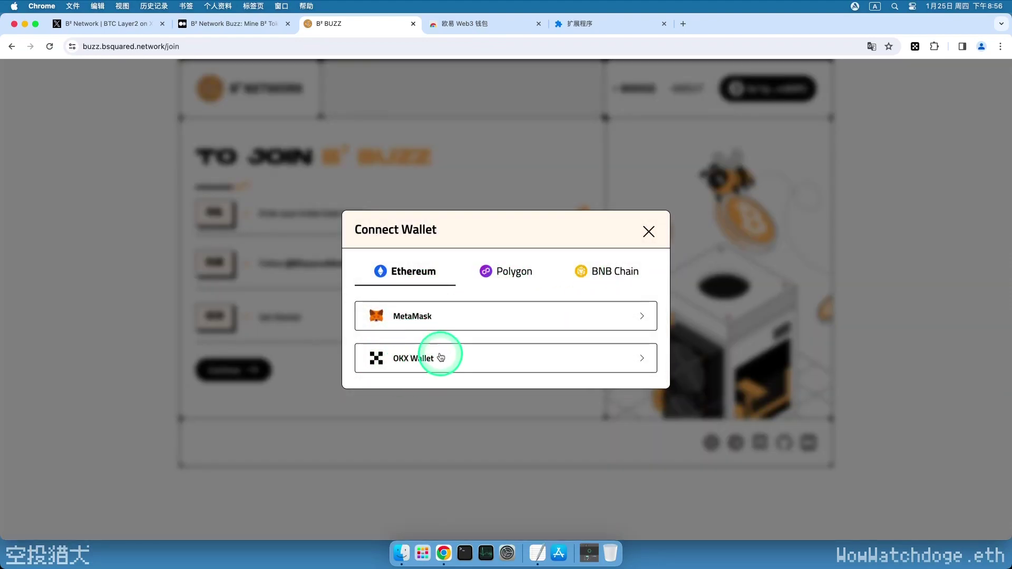
pyautogui.click(411, 362)
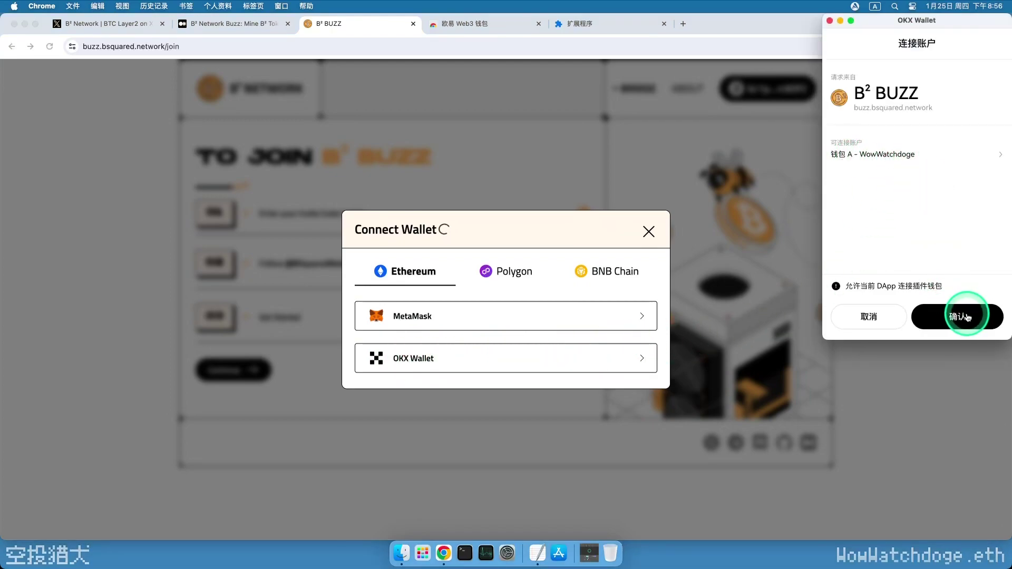
pyautogui.click(960, 316)
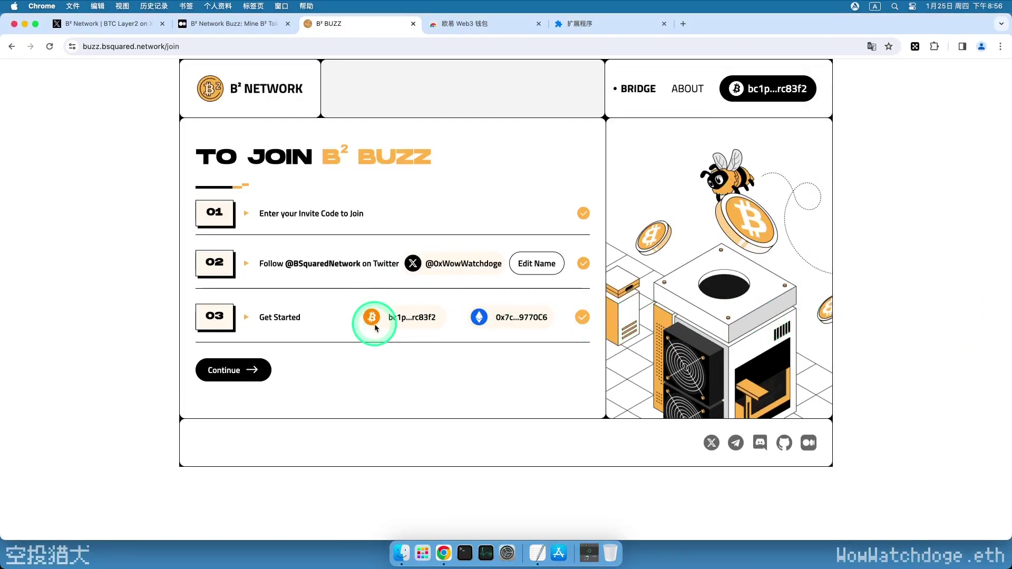
pyautogui.click(235, 371)
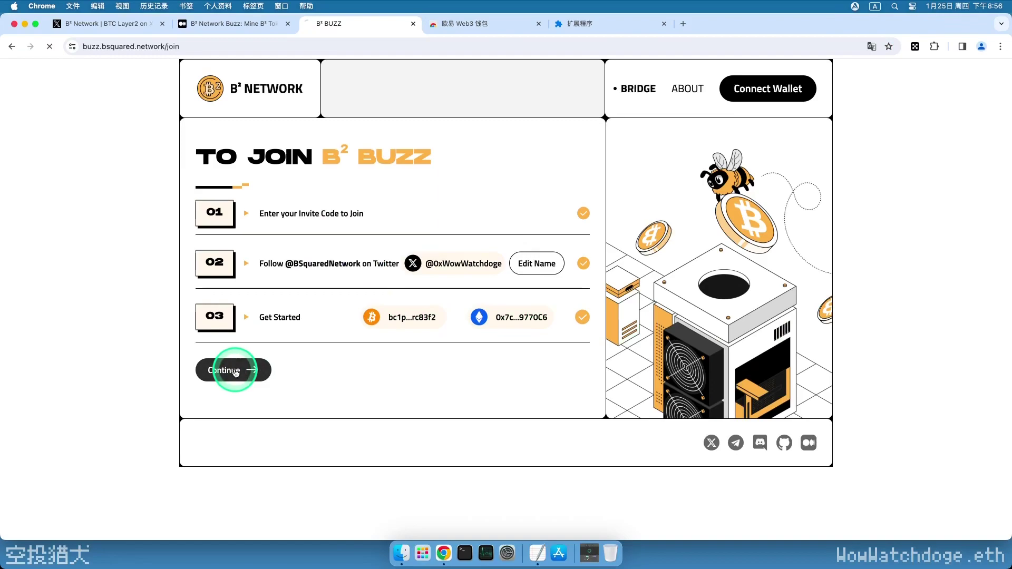